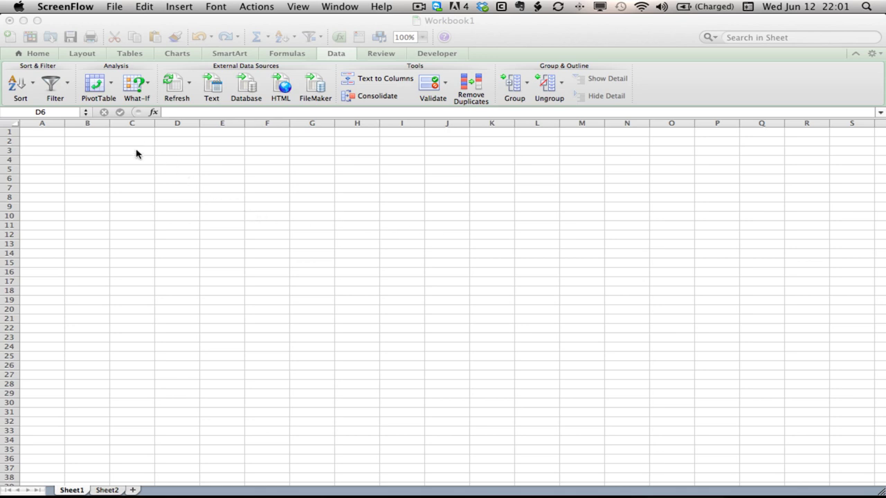
On Sheet2, name the D2:D8 animal list (Dogs to Ninjas) Animals.
click(182, 180)
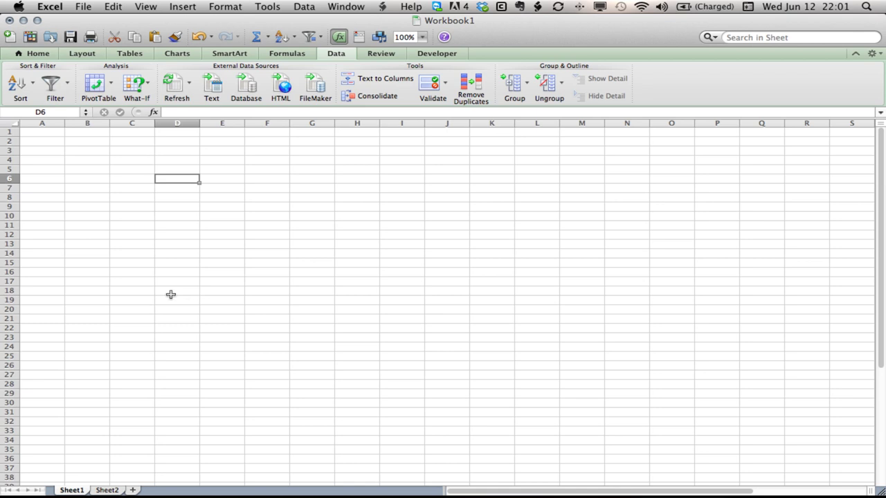
click(111, 491)
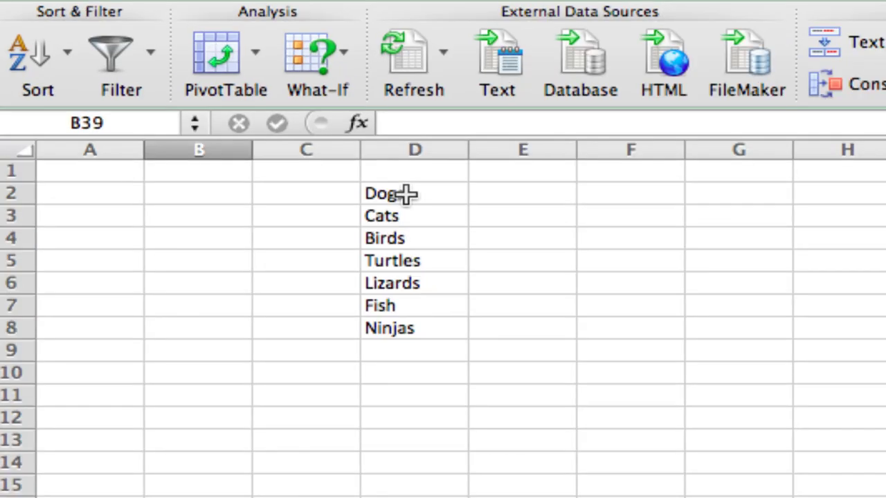
drag(407, 194, 406, 320)
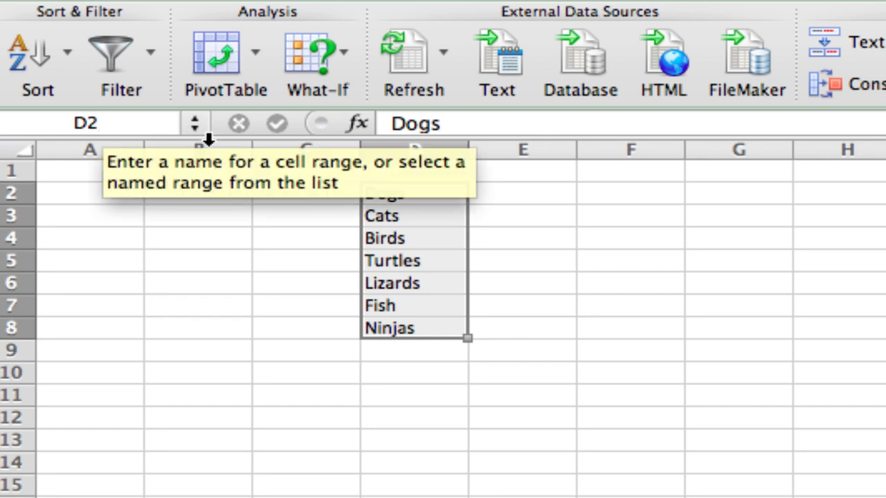
click(139, 134)
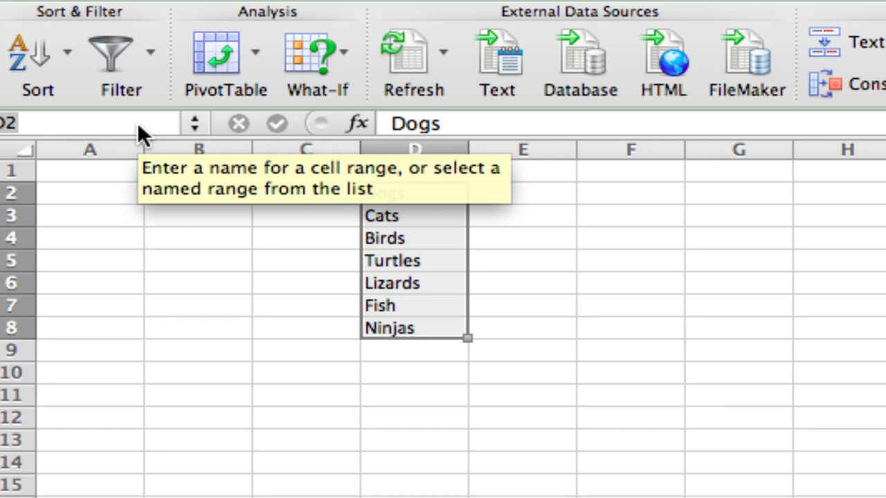
text(Animals)
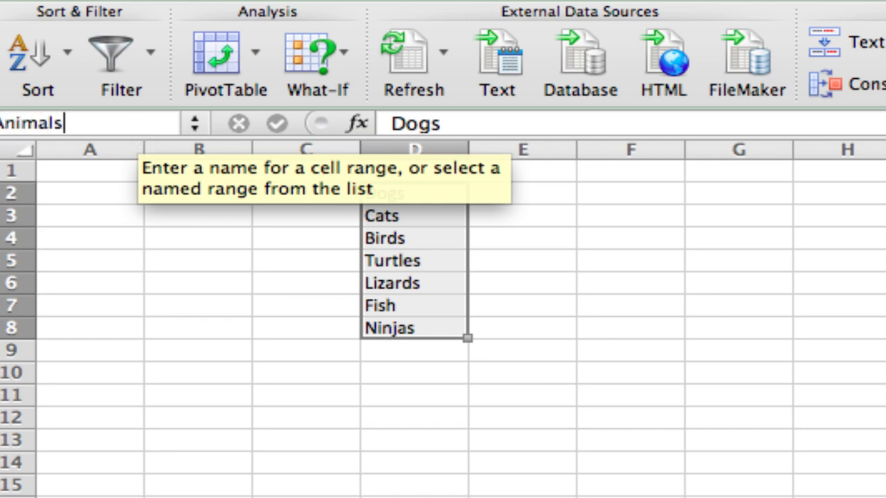
key(Return)
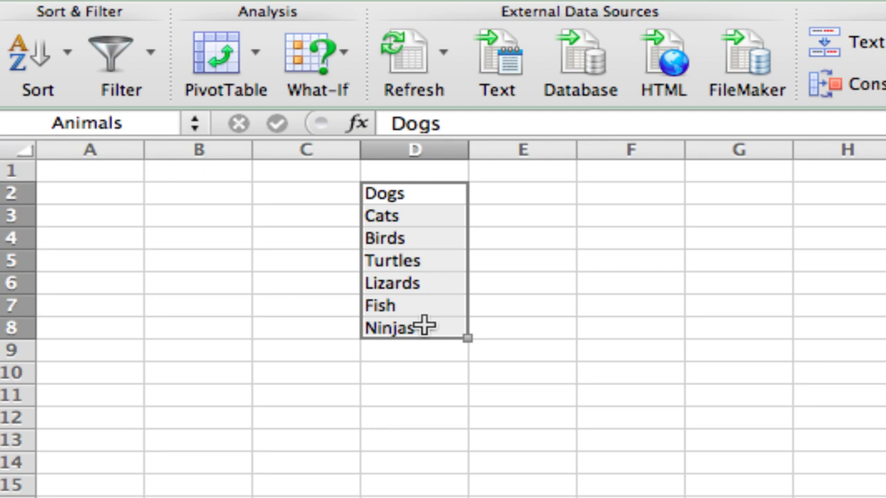
key(Return)
Back on Sheet1, select the entire column D and bring up the Data menu.
click(419, 373)
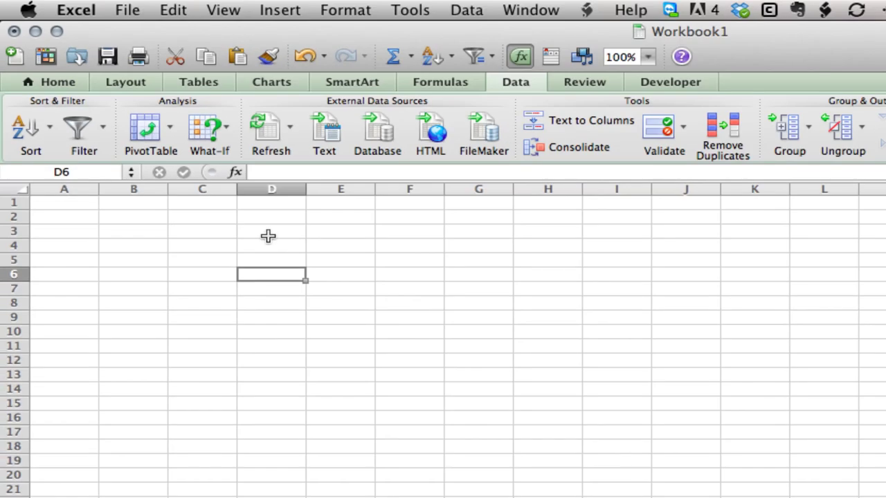
click(414, 215)
drag(270, 234, 287, 492)
click(231, 343)
click(254, 318)
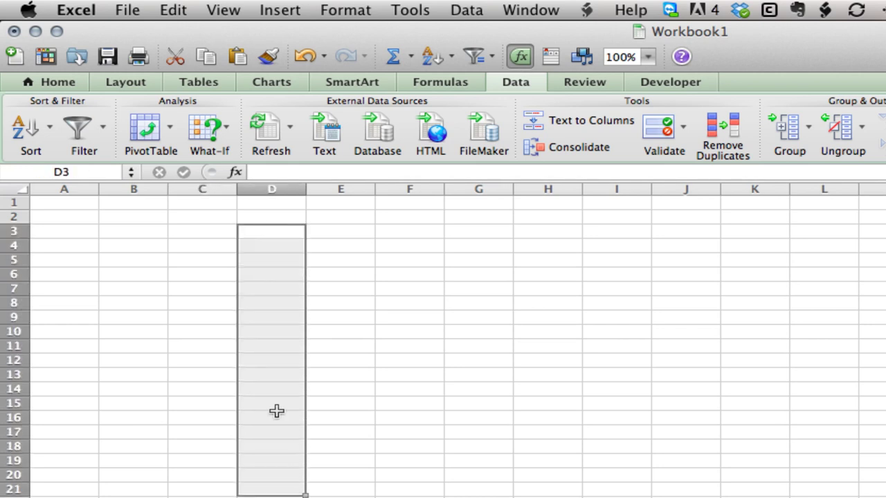
click(286, 181)
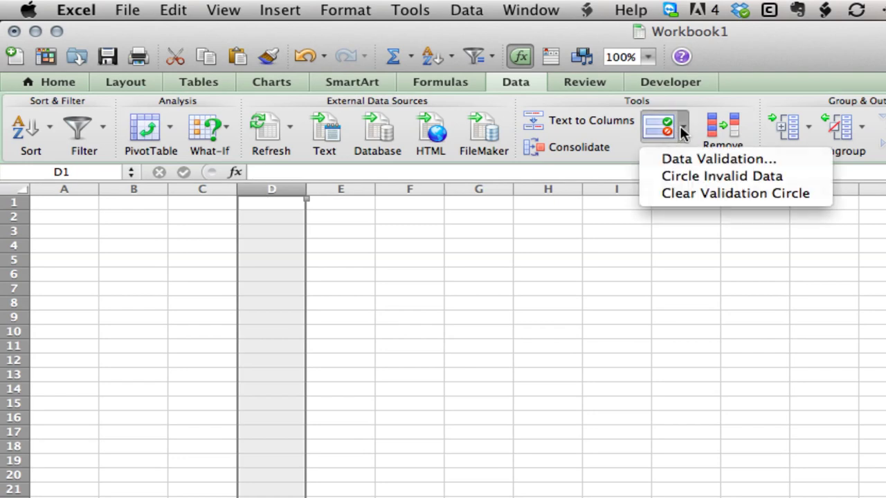
click(681, 128)
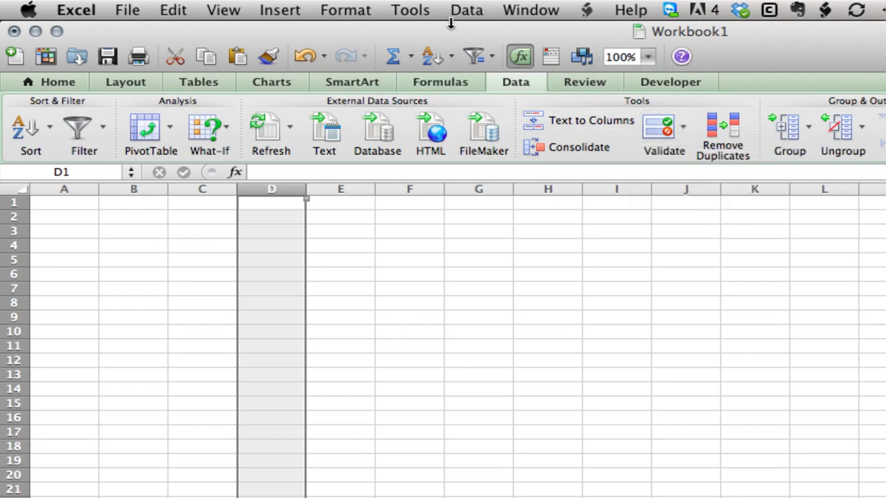
click(468, 12)
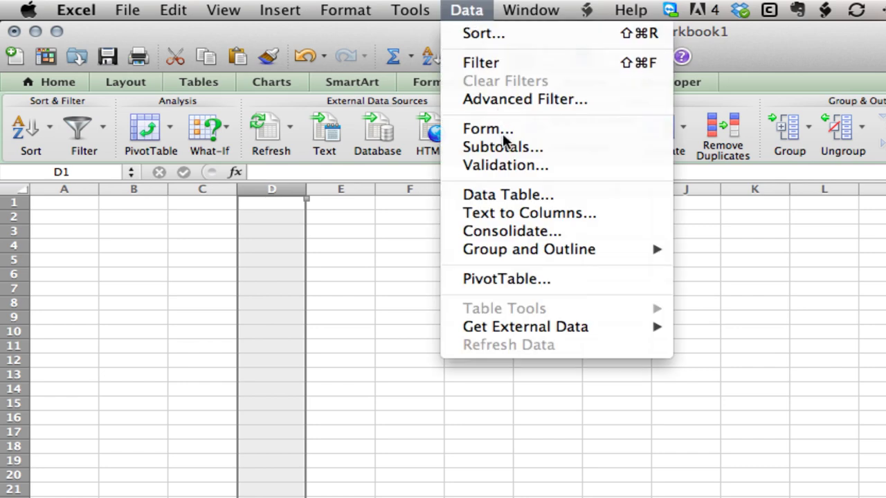
Open Data Validation for column D and set Allow to List.
click(508, 172)
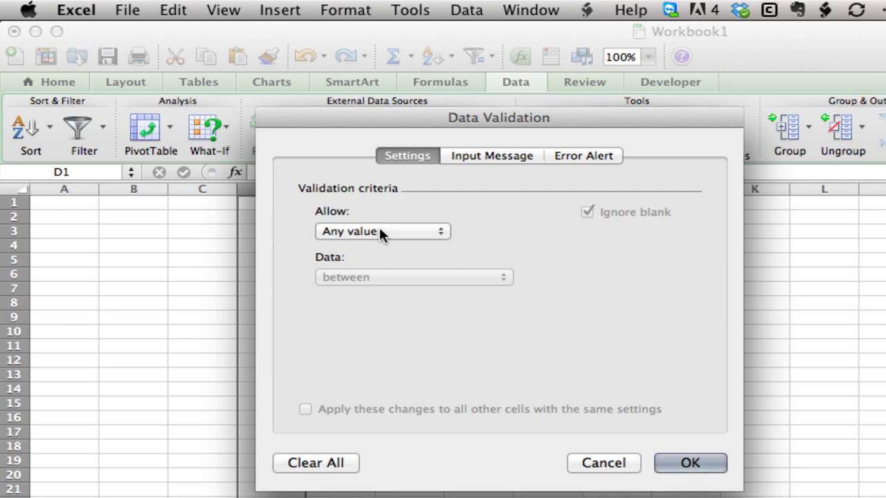
click(380, 234)
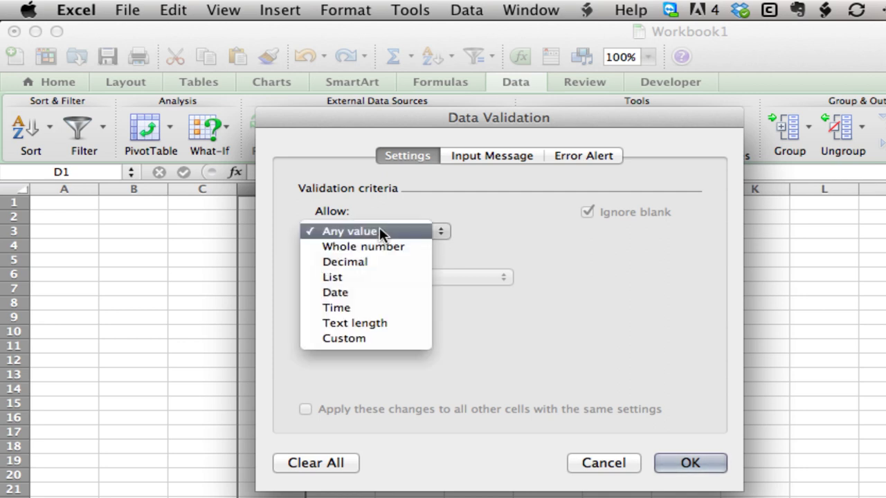
click(375, 279)
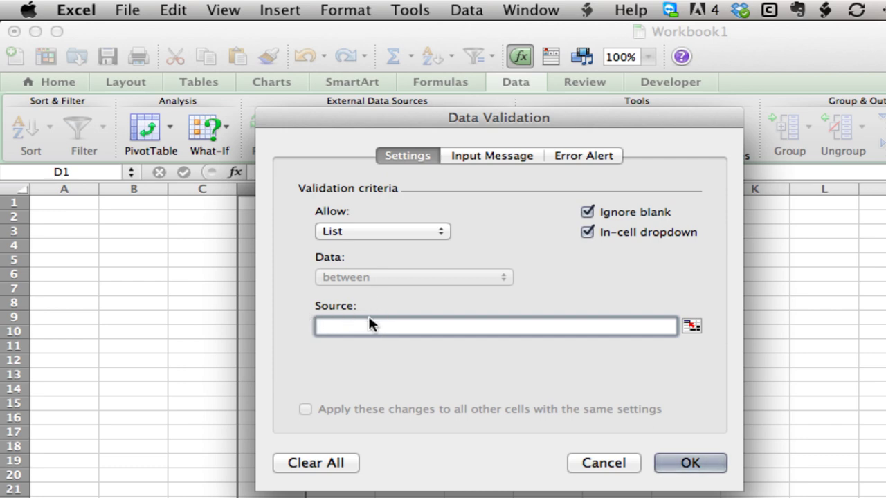
Replace the trial source entries with =Animals as the list source and close the dialog.
text(Dogs,Cats+)
key(shift+Left)
key(shift+Left)
key(shift+Left)
key(BackSpace)
key(BackSpace)
key(BackSpace)
key(BackSpace)
key(BackSpace)
key(BackSpace)
key(BackSpace)
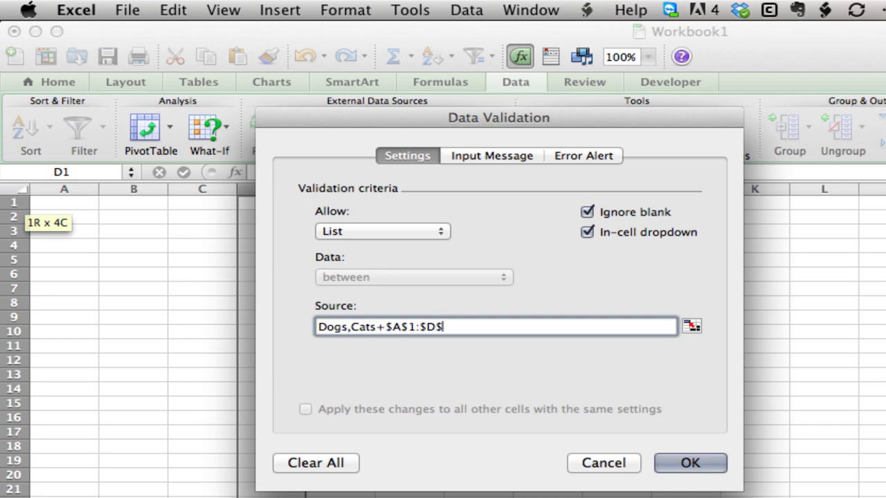
key(BackSpace)
key(BackSpace)
key(BackSpace)
key(BackSpace)
key(BackSpace)
key(BackSpace)
key(BackSpace)
key(BackSpace)
key(BackSpace)
key(BackSpace)
key(BackSpace)
key(BackSpace)
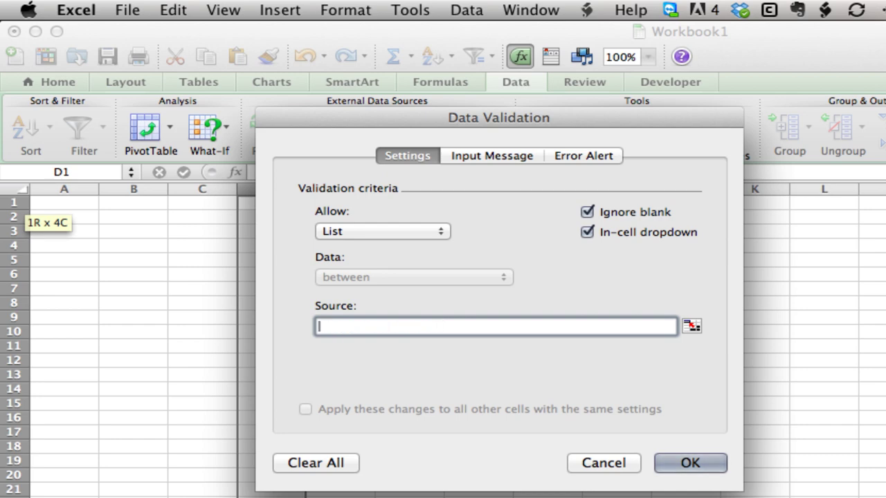
text(=)
key(ctrl+Page_Down)
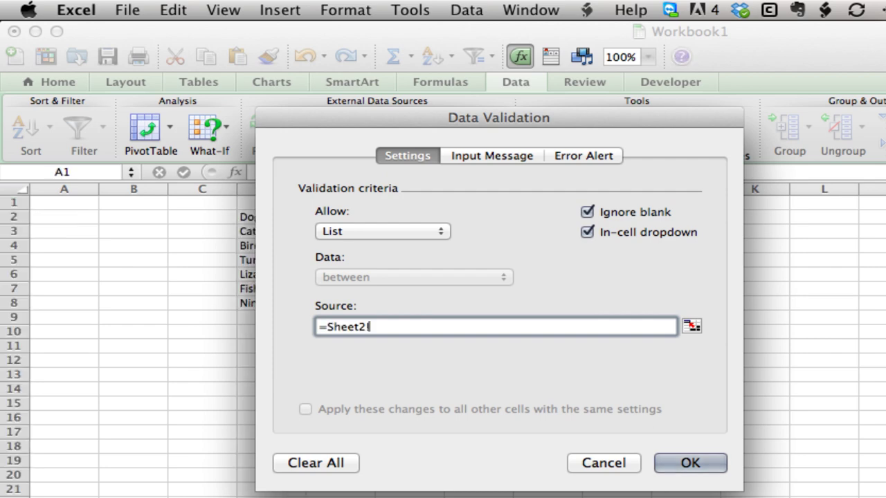
drag(285, 216, 285, 246)
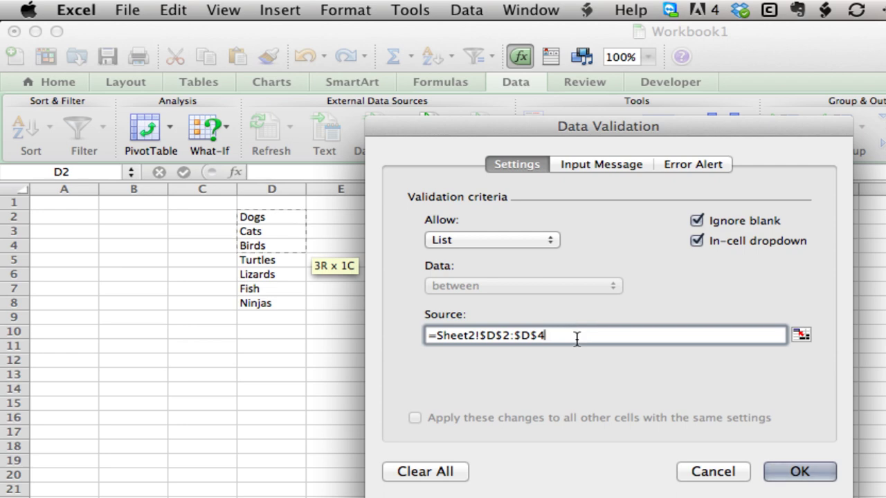
key(BackSpace)
key(BackSpace)
key(BackSpace)
key(BackSpace)
key(BackSpace)
key(BackSpace)
key(BackSpace)
key(BackSpace)
key(BackSpace)
key(BackSpace)
key(BackSpace)
key(BackSpace)
key(BackSpace)
key(BackSpace)
key(BackSpace)
key(BackSpace)
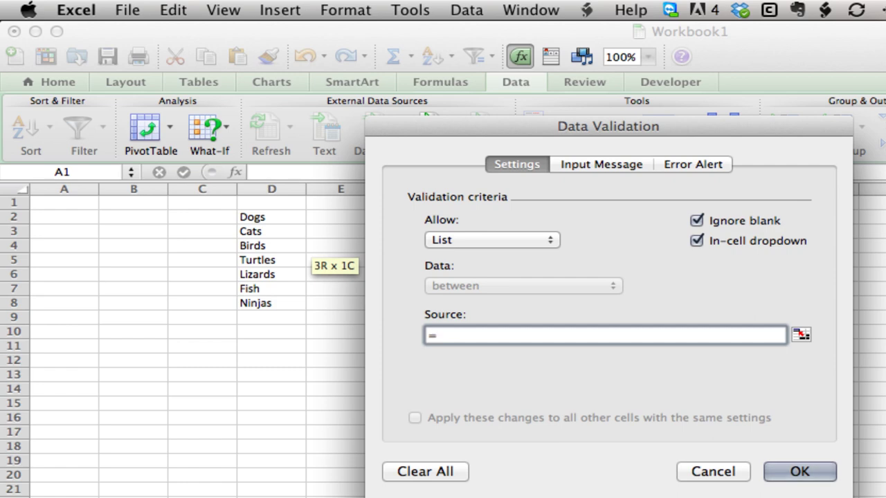
text(Animals)
key(Return)
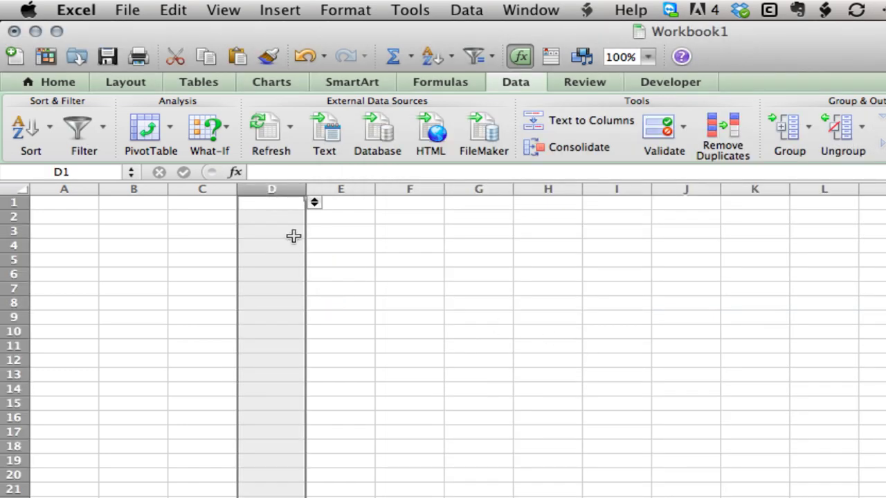
Check the animal drop-down on D1 and D8, scrolling down the column and back.
click(315, 204)
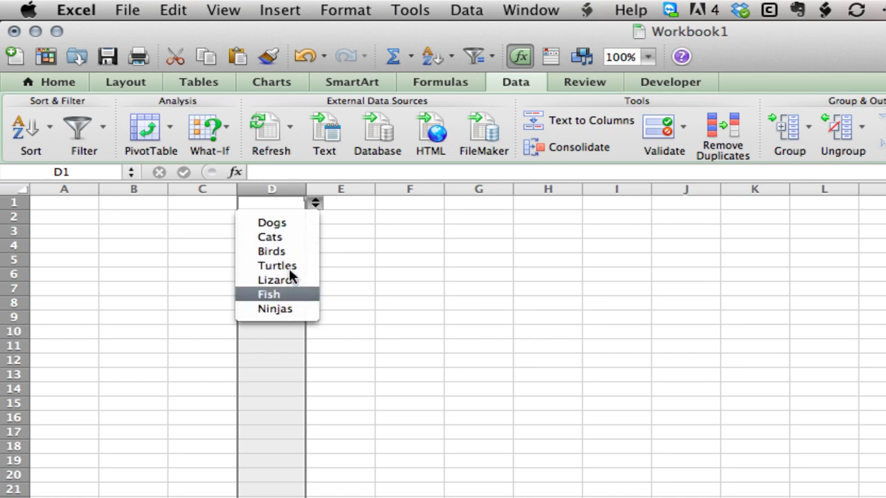
click(312, 204)
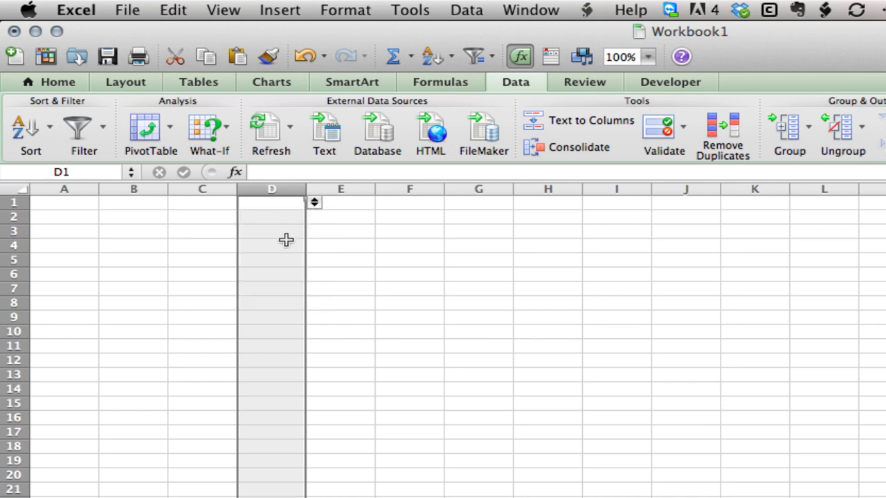
click(276, 303)
click(315, 303)
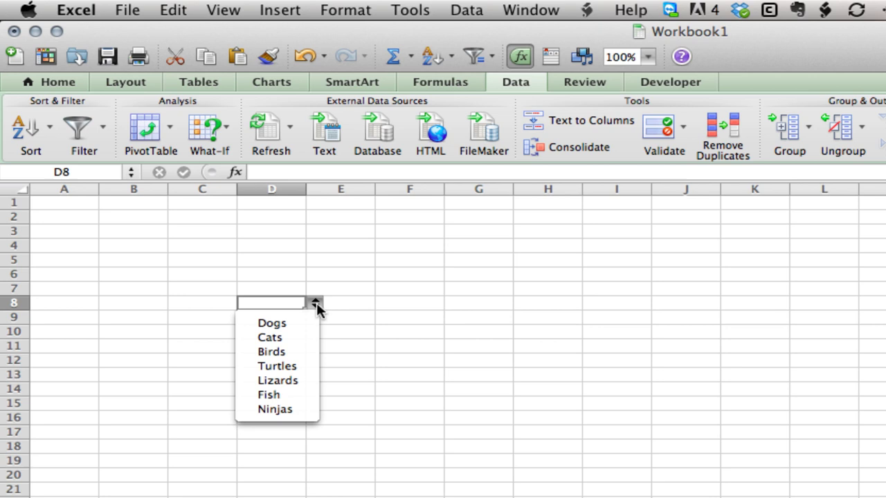
click(315, 305)
click(253, 458)
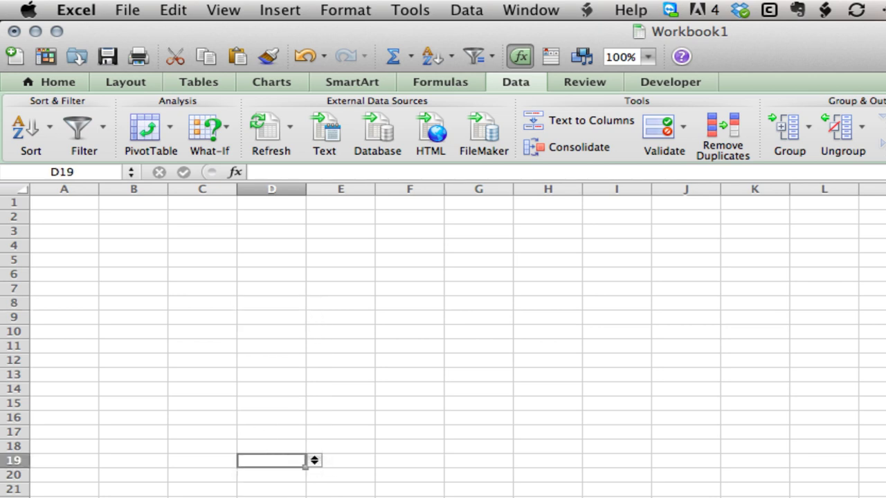
scroll(315, 467, down, 3)
scroll(315, 468, down, 5)
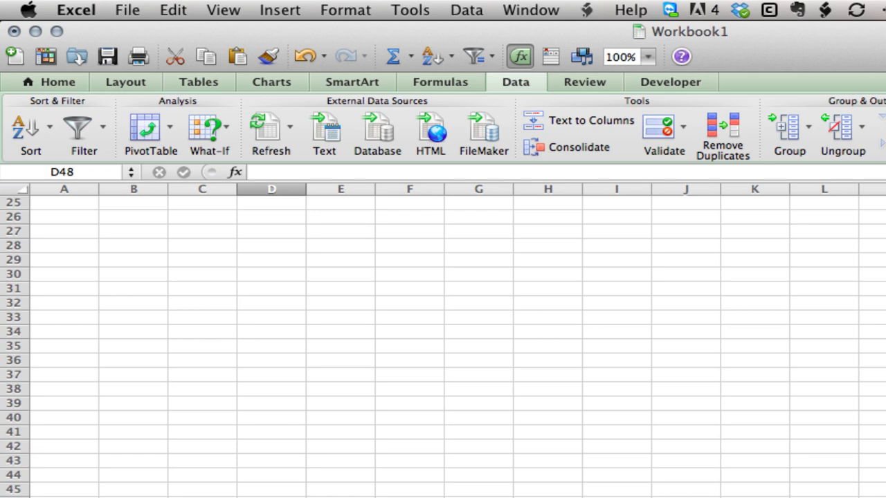
key(Down)
key(Down)
key(Down)
key(Down)
key(Down)
key(Down)
scroll(283, 352, up, 8)
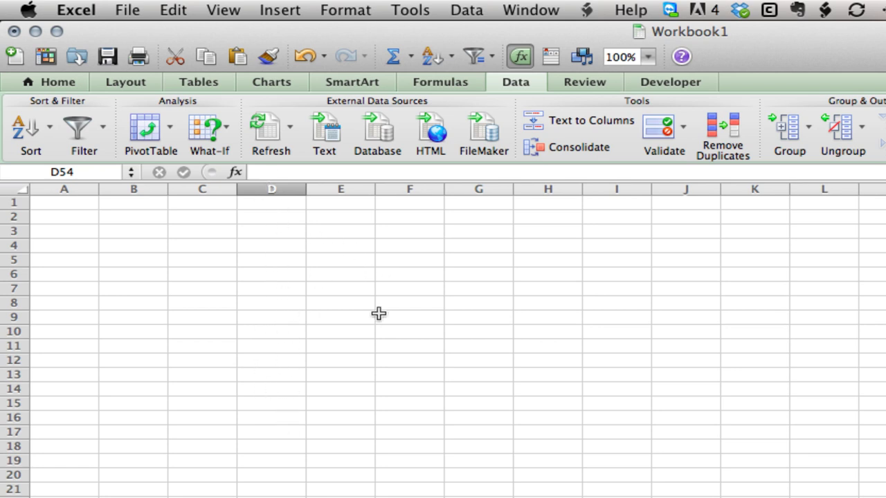
Choose Lizards for D4 and Ninjas for D6 from their drop-down lists.
click(288, 248)
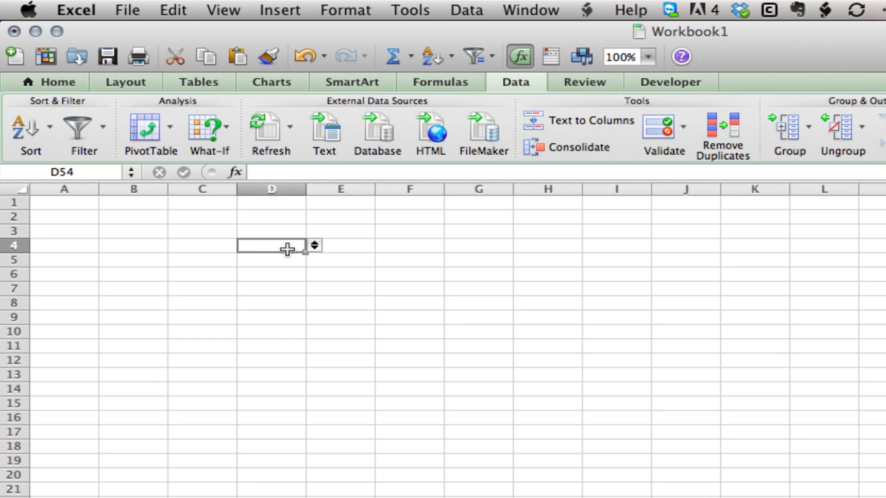
click(315, 245)
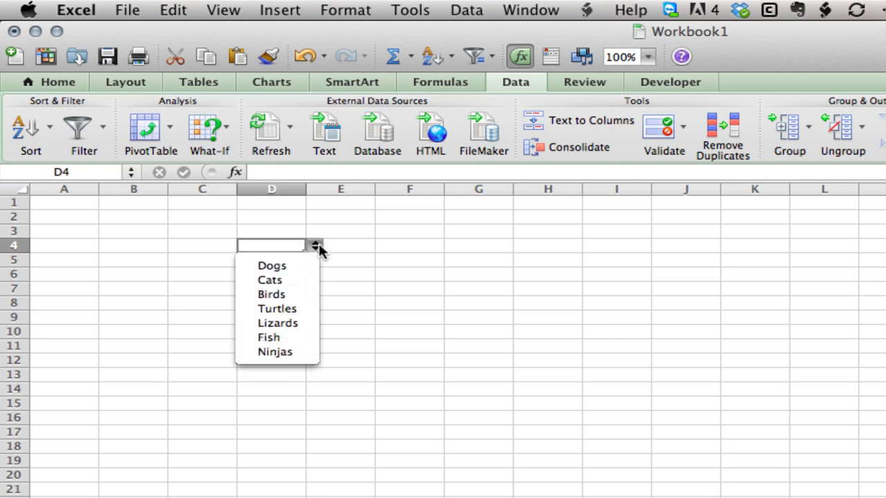
click(315, 247)
click(314, 246)
click(287, 323)
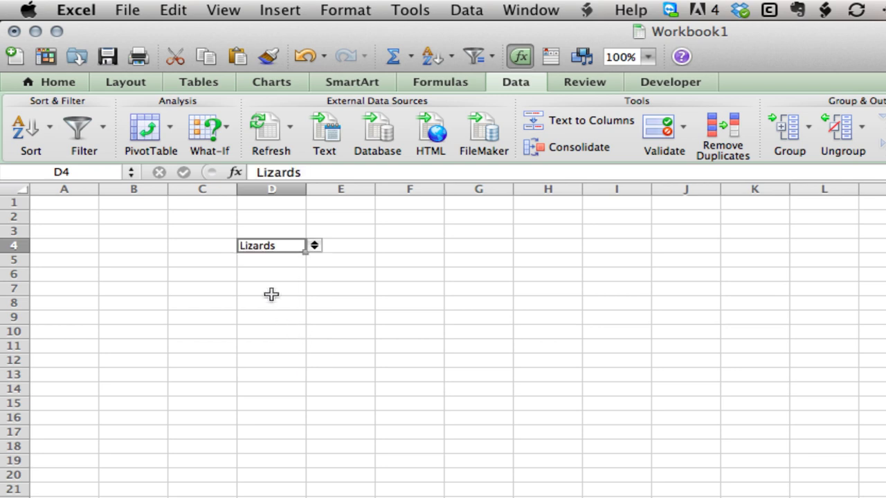
click(284, 275)
click(315, 275)
click(278, 380)
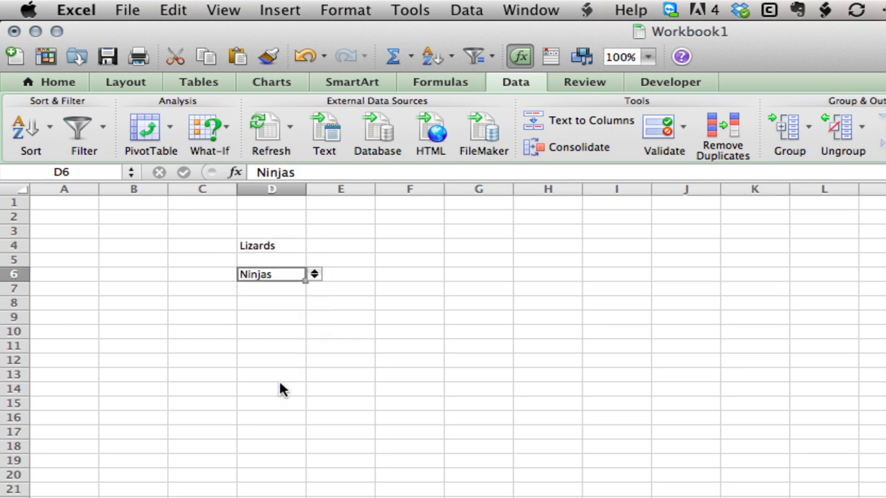
key(ctrl+u)
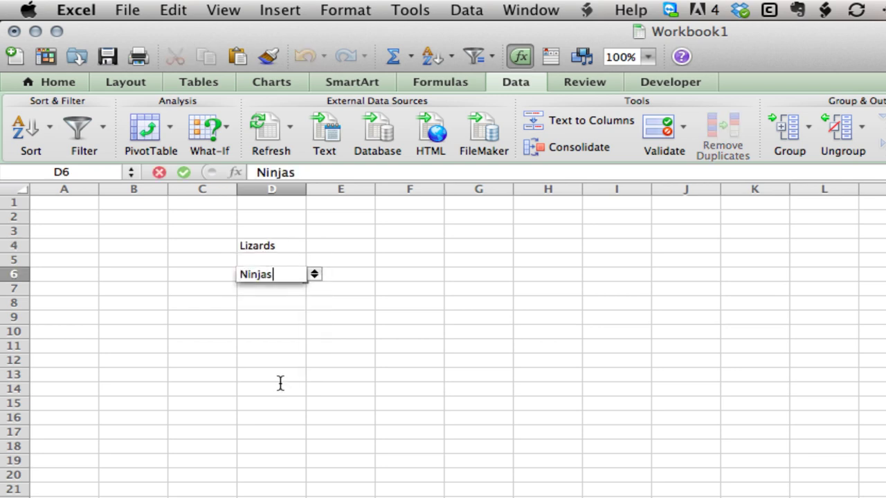